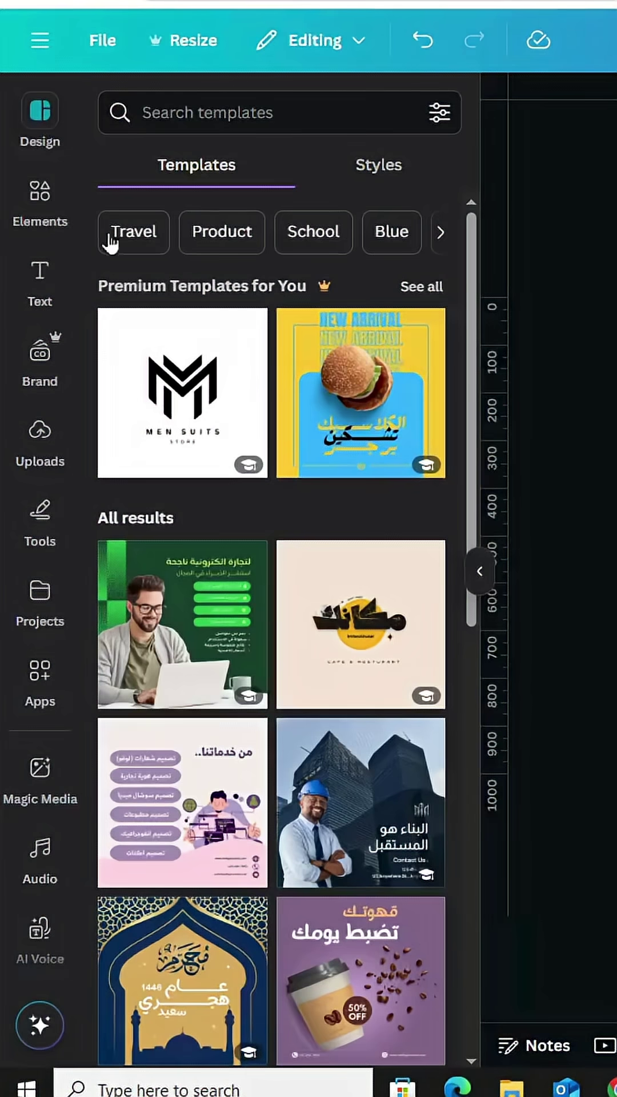
Search Elements for 'grass' and add the bright green grass texture photo to the page.
click(35, 192)
click(204, 112)
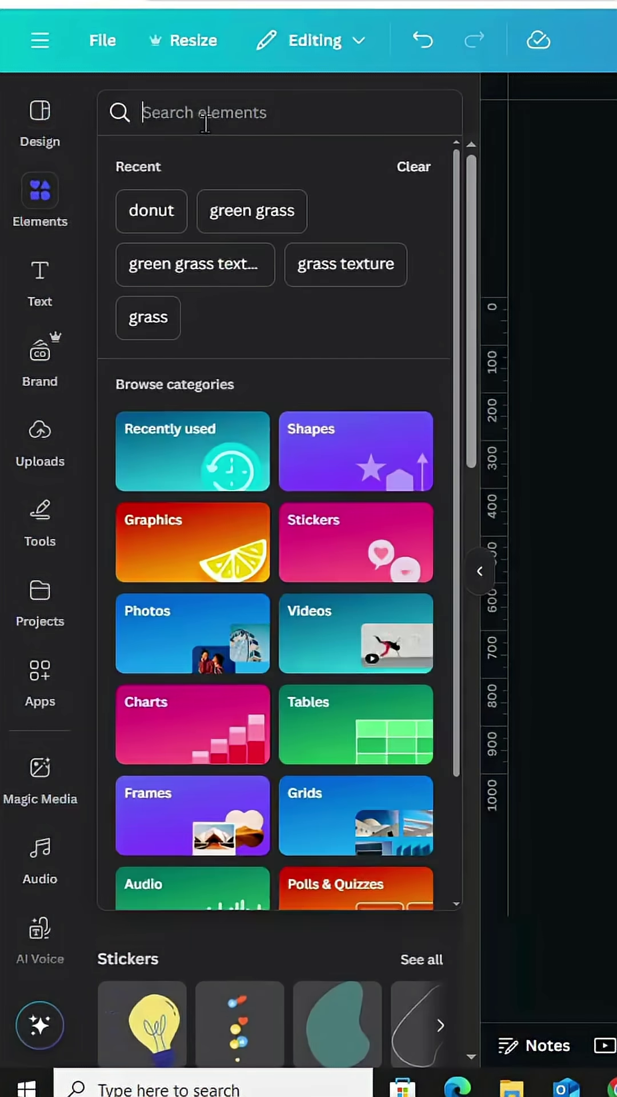
text(grass)
key(Return)
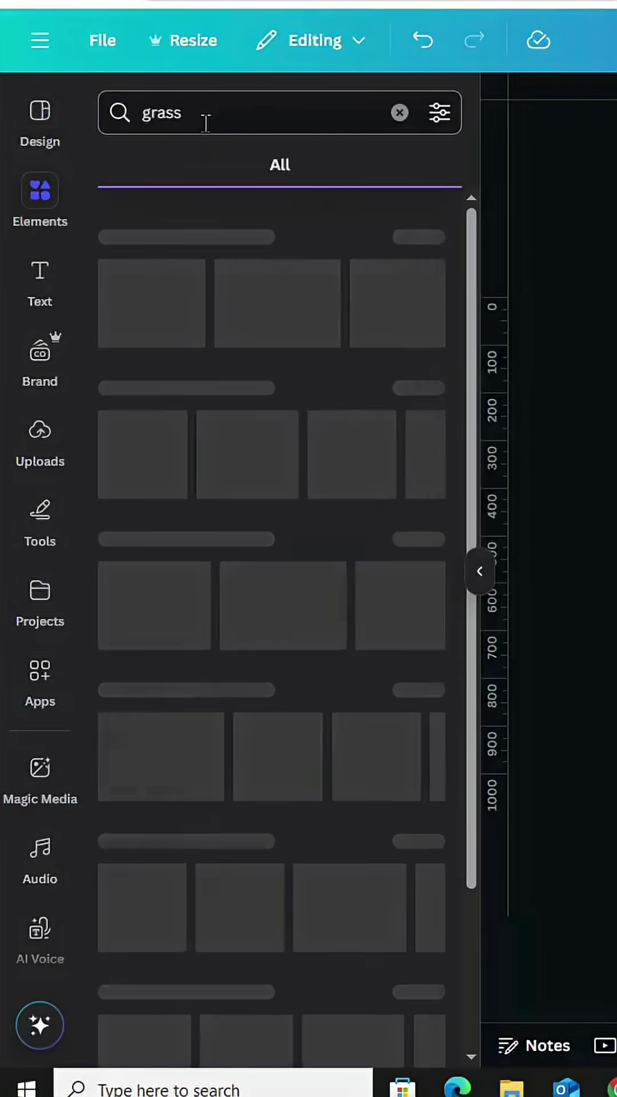
click(256, 165)
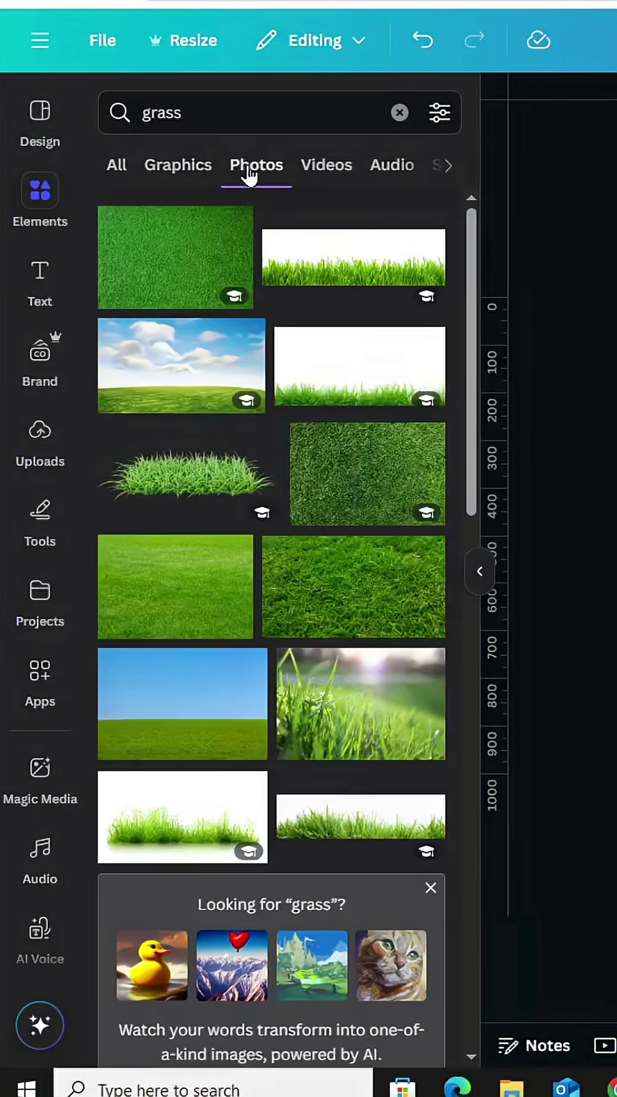
scroll(283, 515, down, 5)
scroll(257, 704, down, 3)
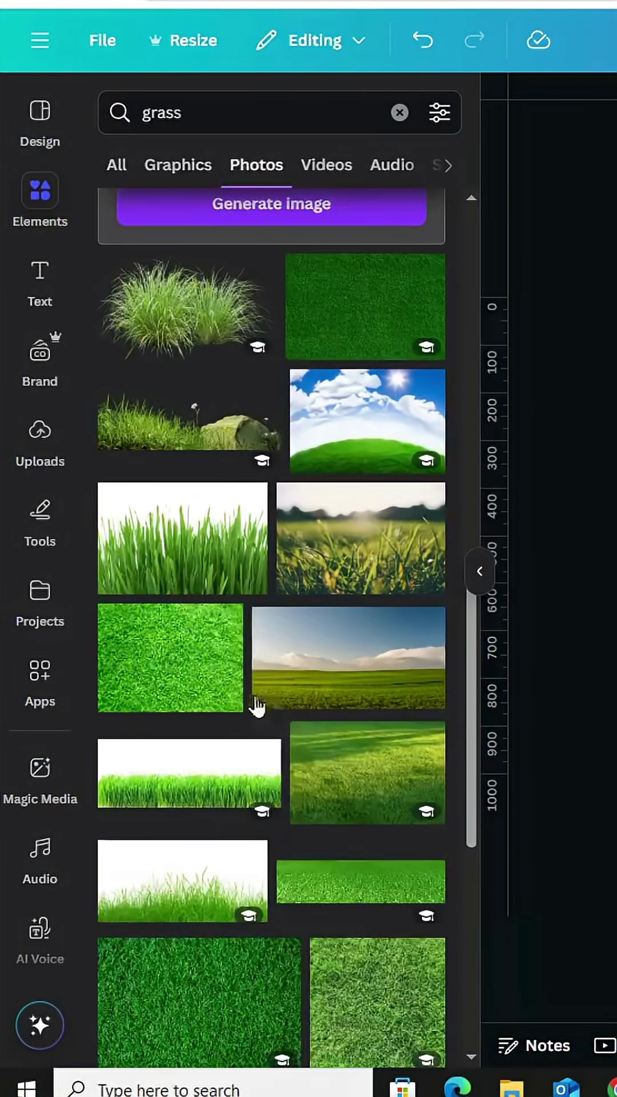
click(183, 669)
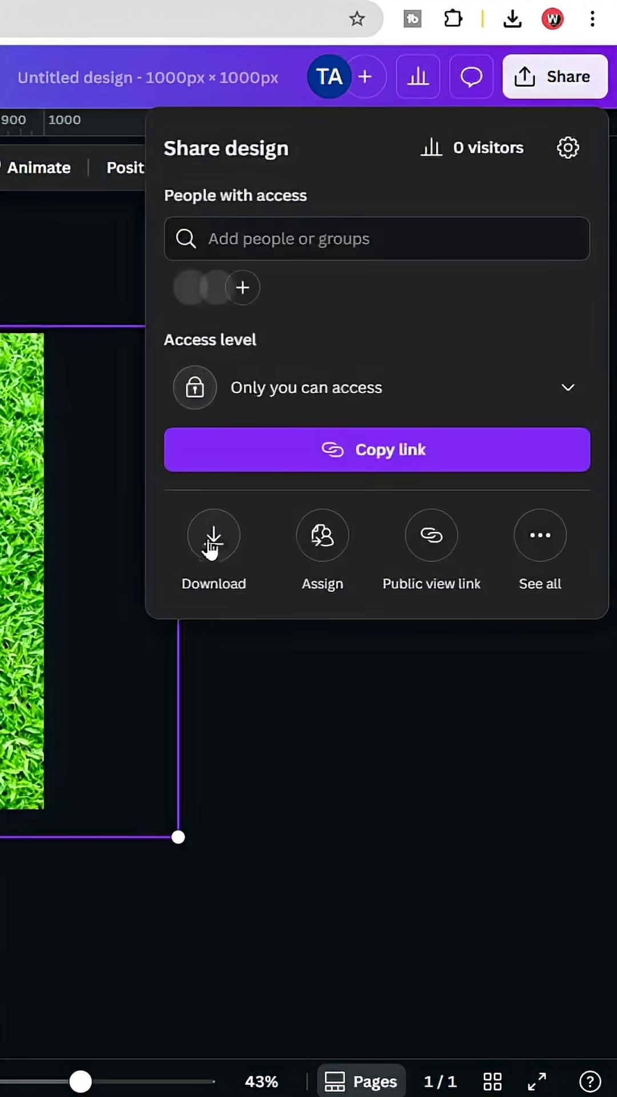
Download the grass design as a PNG, then delete the photo from the page.
click(214, 536)
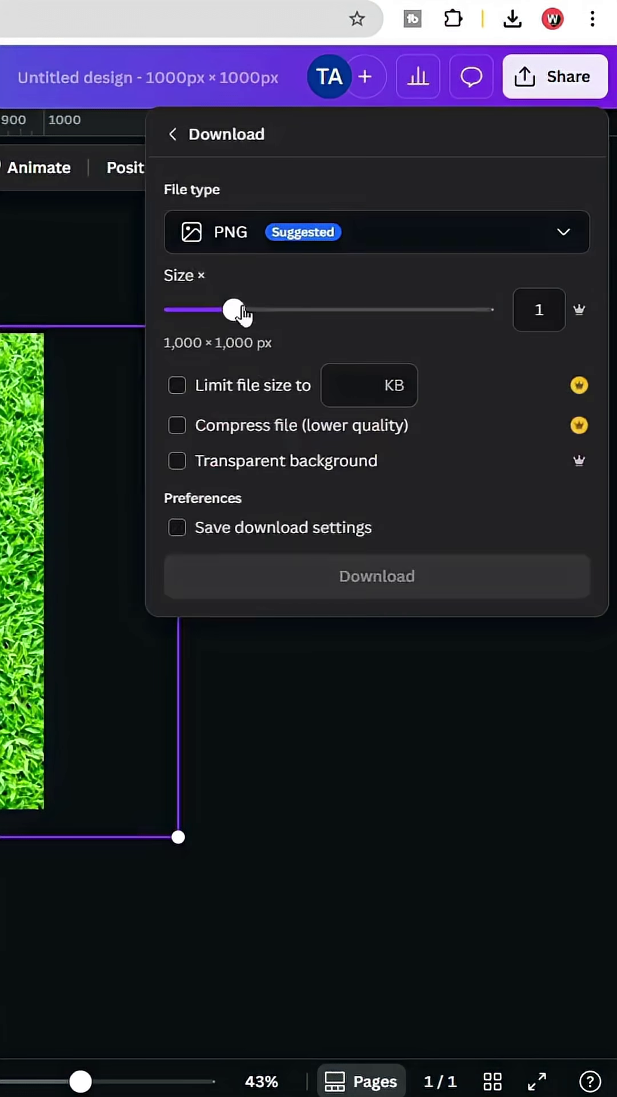
click(386, 576)
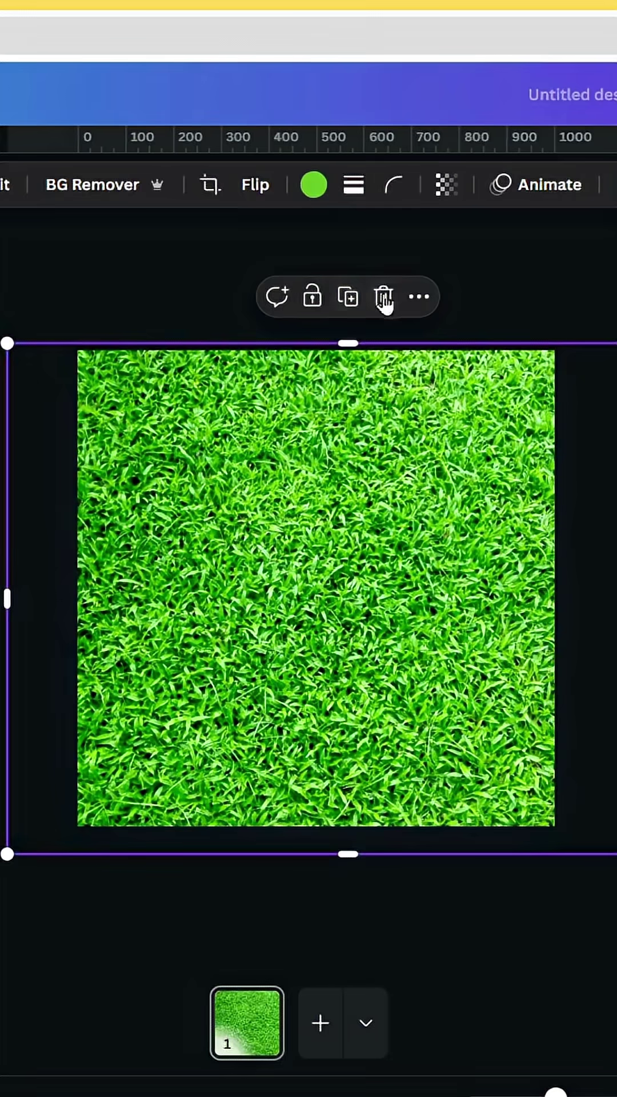
click(382, 300)
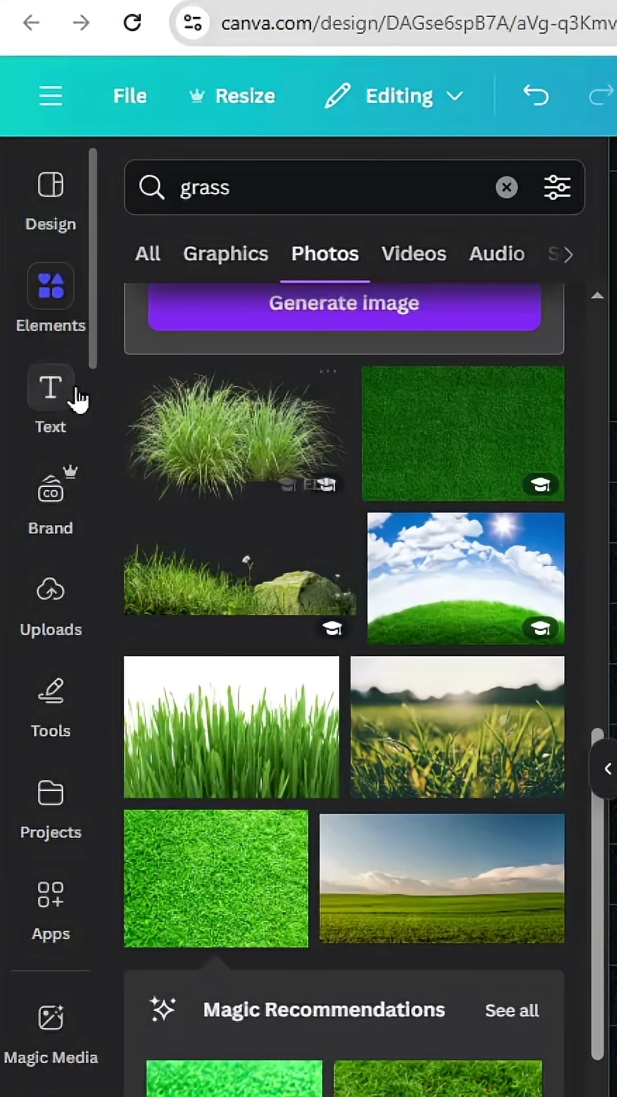
Add a heading text box reading GRASS and set its font to Anton.
click(51, 397)
click(197, 592)
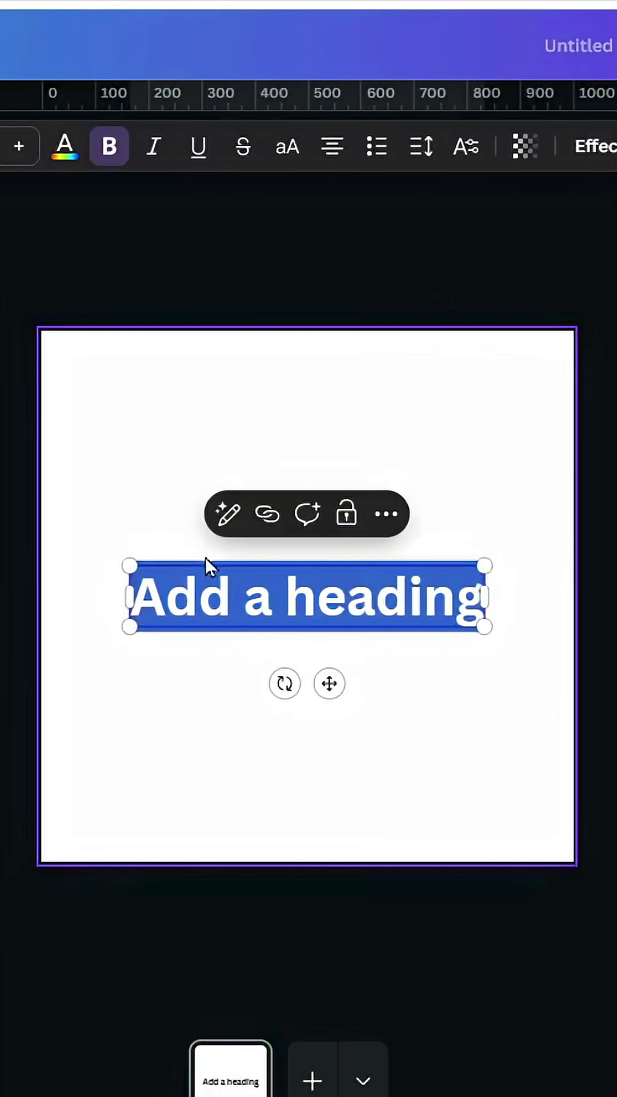
text(GRAS)
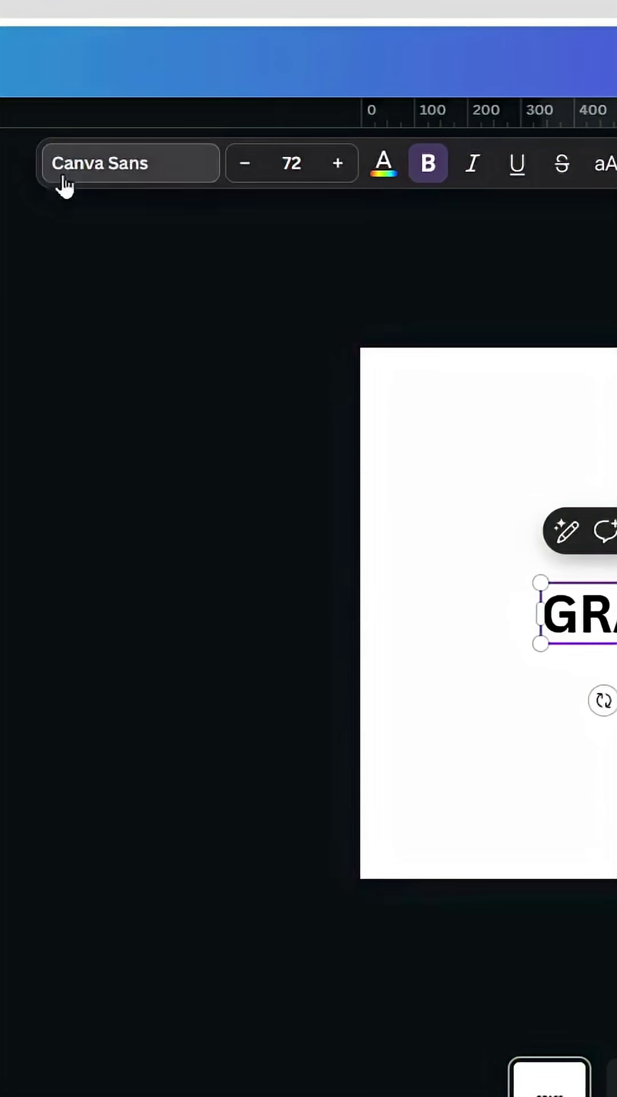
click(99, 163)
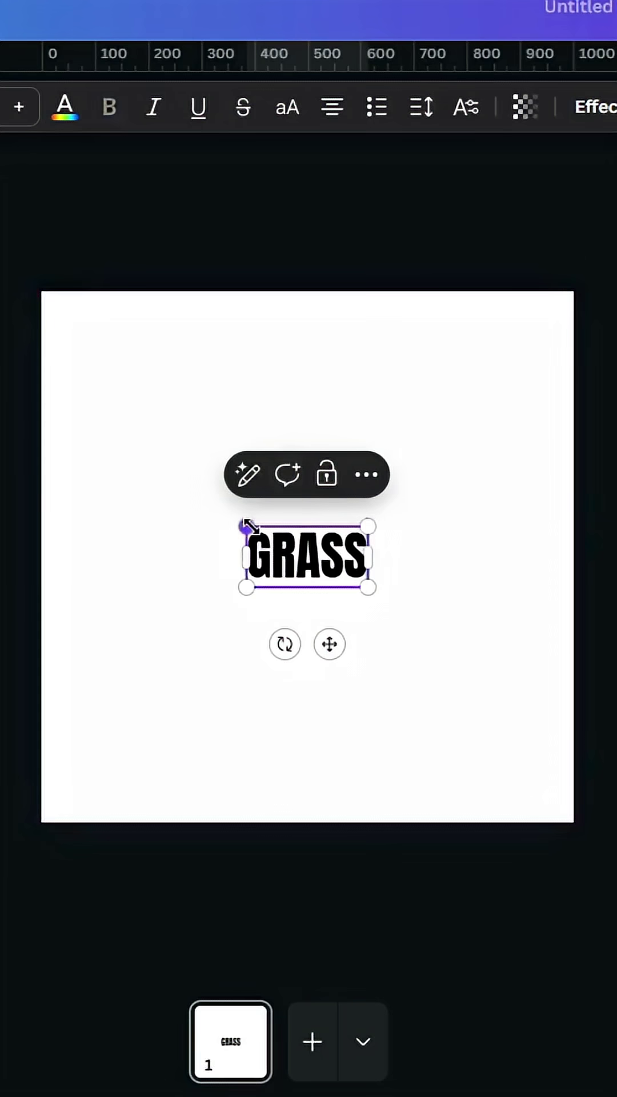
Enlarge the GRASS heading and move it to the page centre.
drag(250, 523, 112, 455)
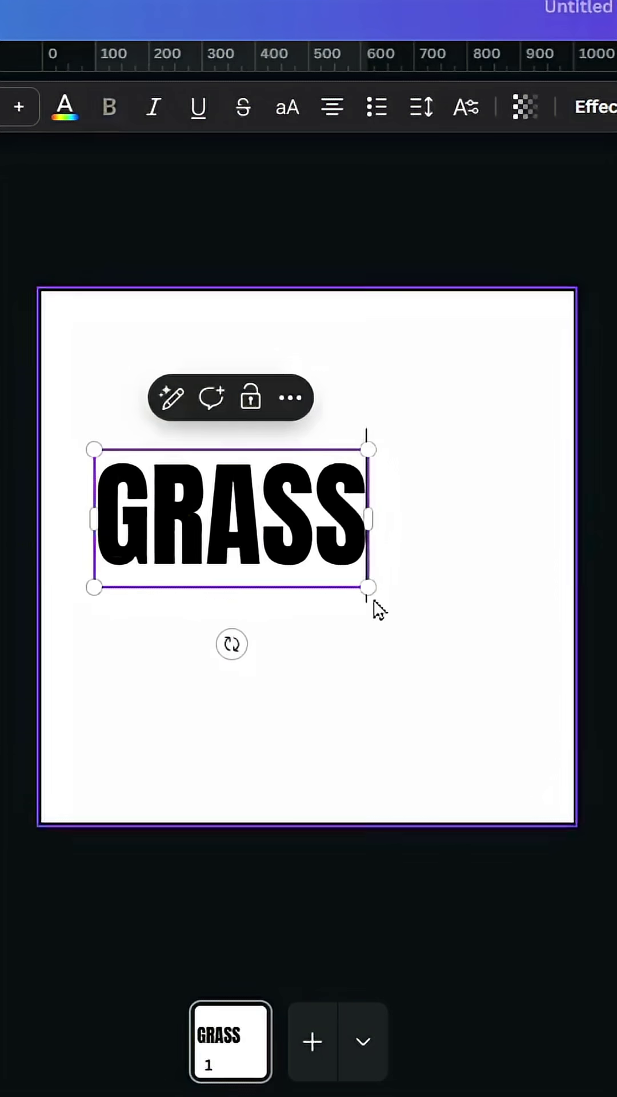
drag(369, 589, 521, 663)
double_click(309, 557)
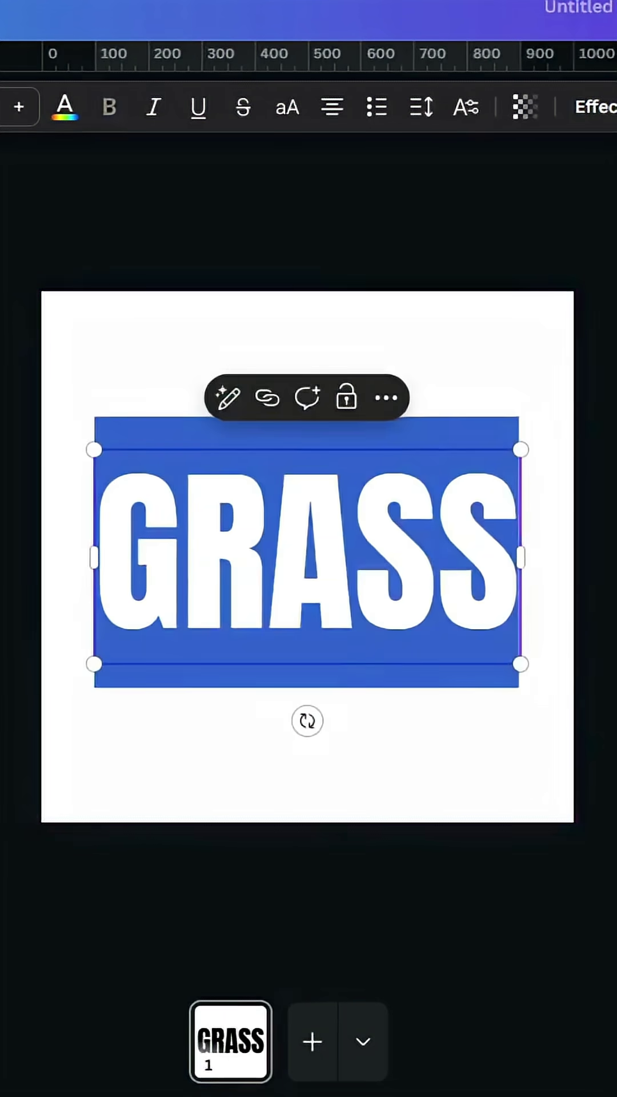
click(309, 771)
mouse_move(197, 548)
mouse_down()
mouse_move(187, 565)
mouse_move(185, 559)
mouse_move(186, 567)
mouse_up()
Make GRASS white with a maximum-intensity Lift effect, then duplicate it as an offset copy.
click(75, 124)
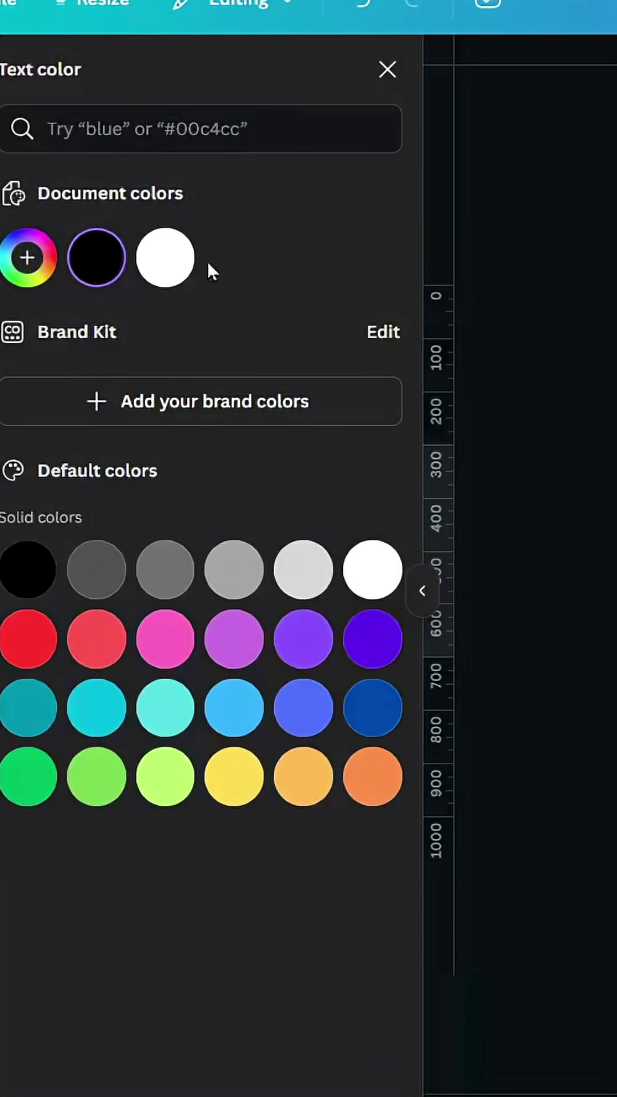
click(163, 255)
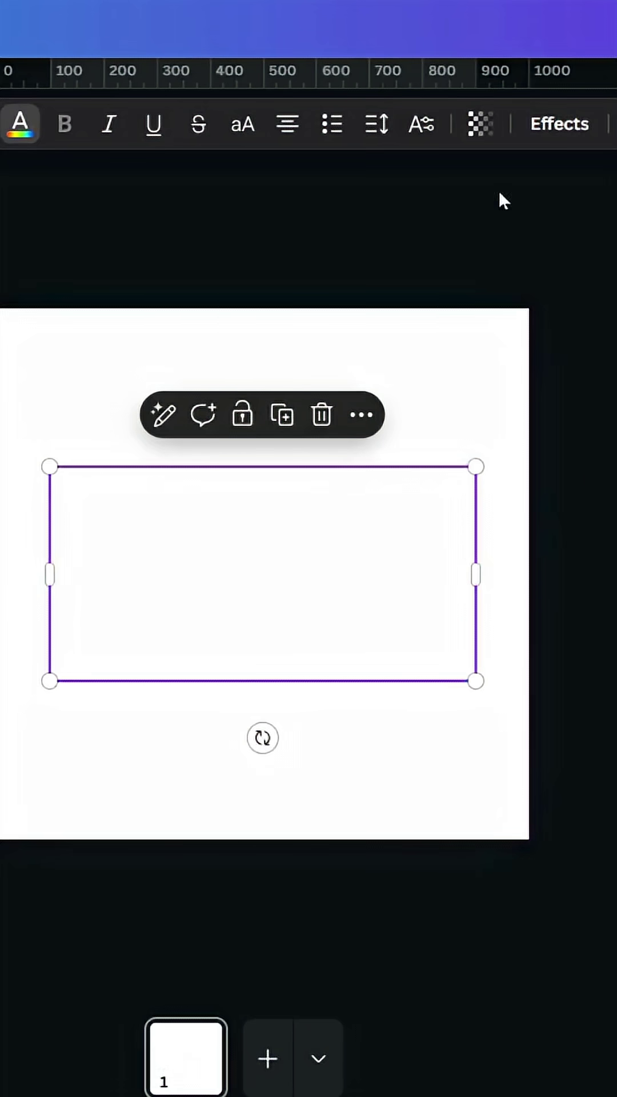
click(560, 123)
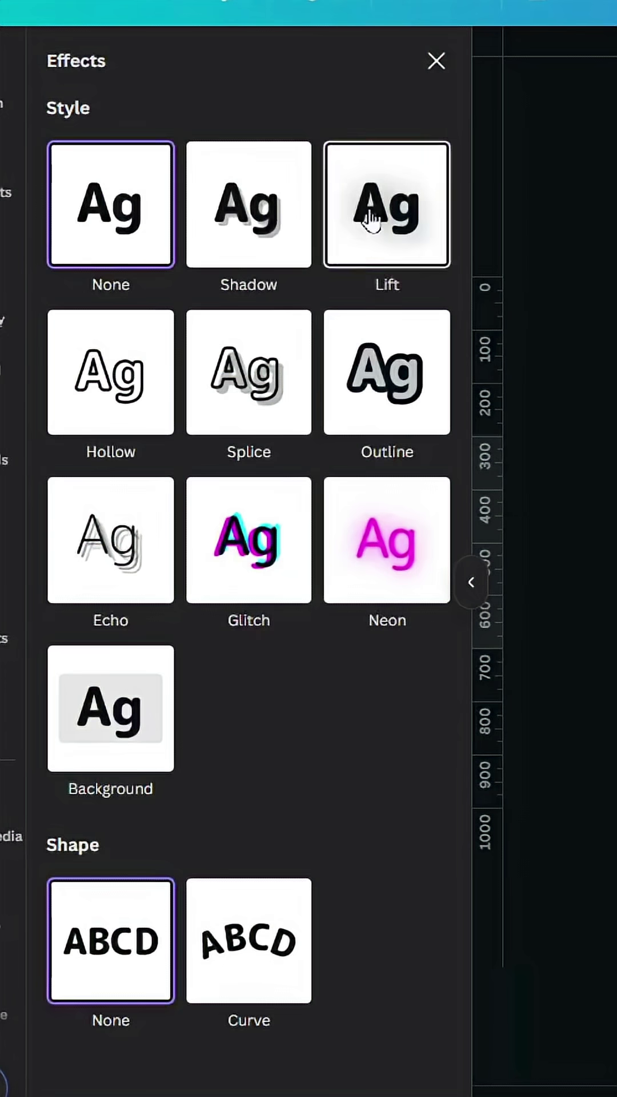
click(380, 197)
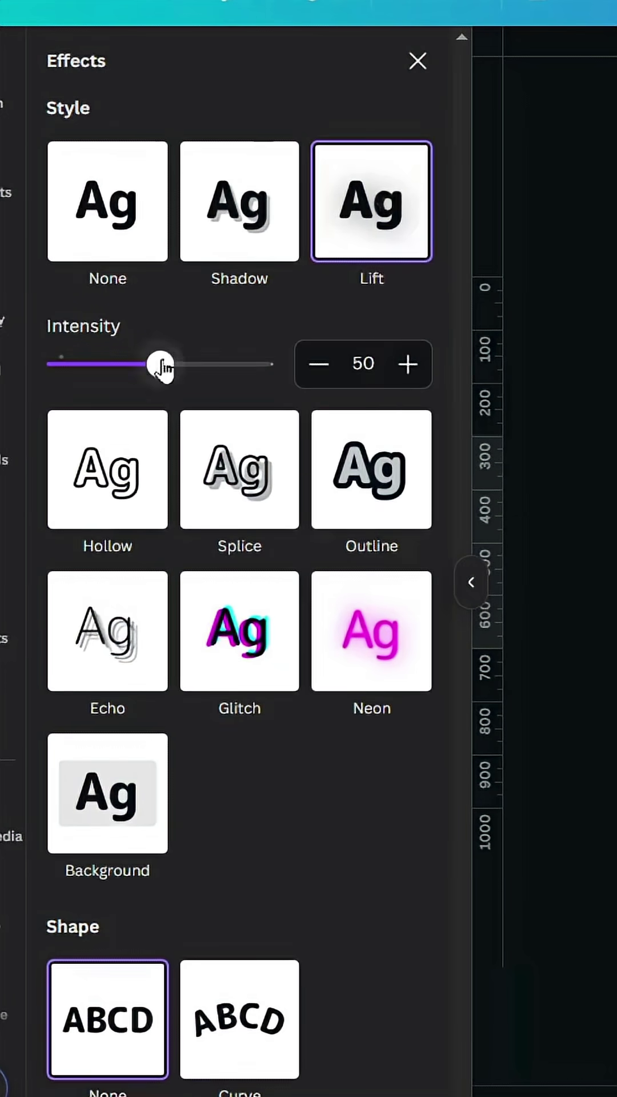
drag(163, 366, 264, 366)
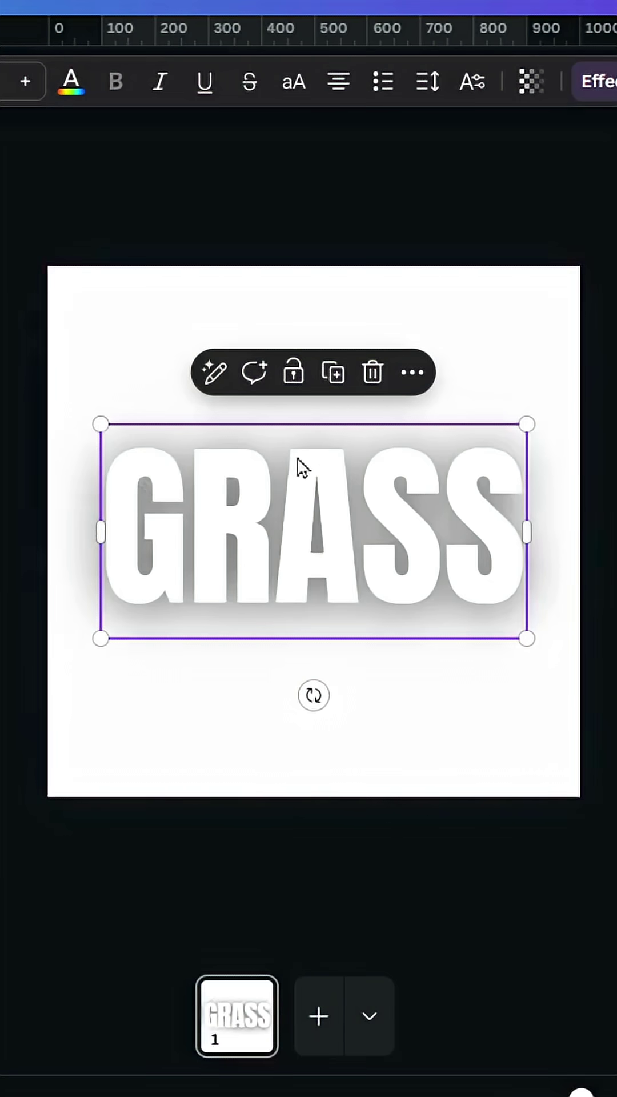
click(332, 374)
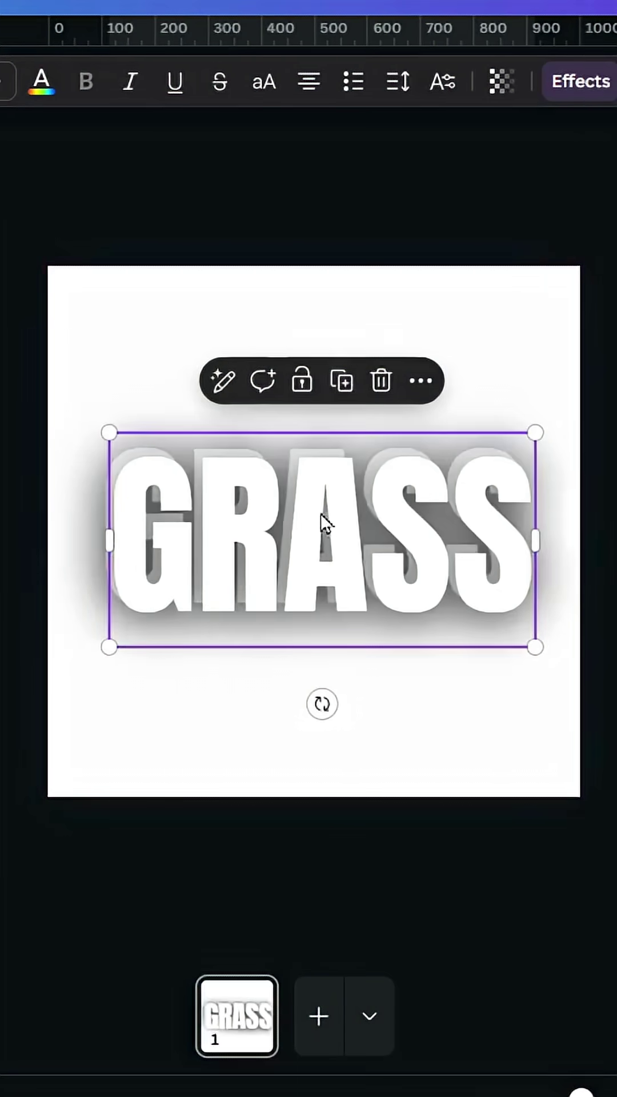
mouse_move(322, 522)
mouse_down()
mouse_move(309, 532)
mouse_move(308, 522)
mouse_up()
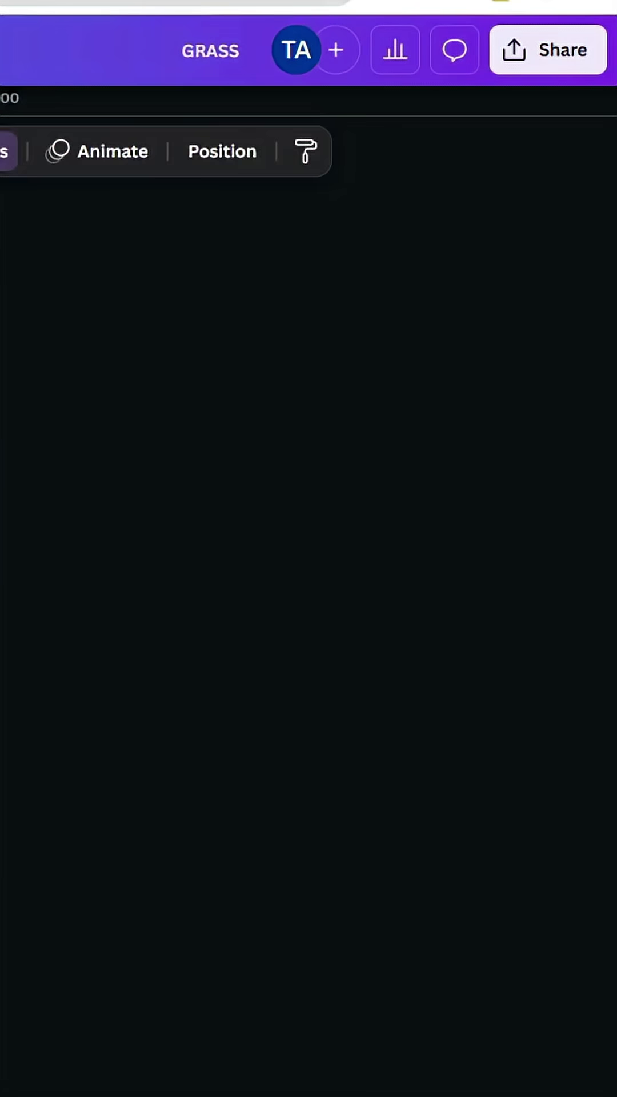
Download the shadowed GRASS design as a PNG and delete both text layers.
click(549, 51)
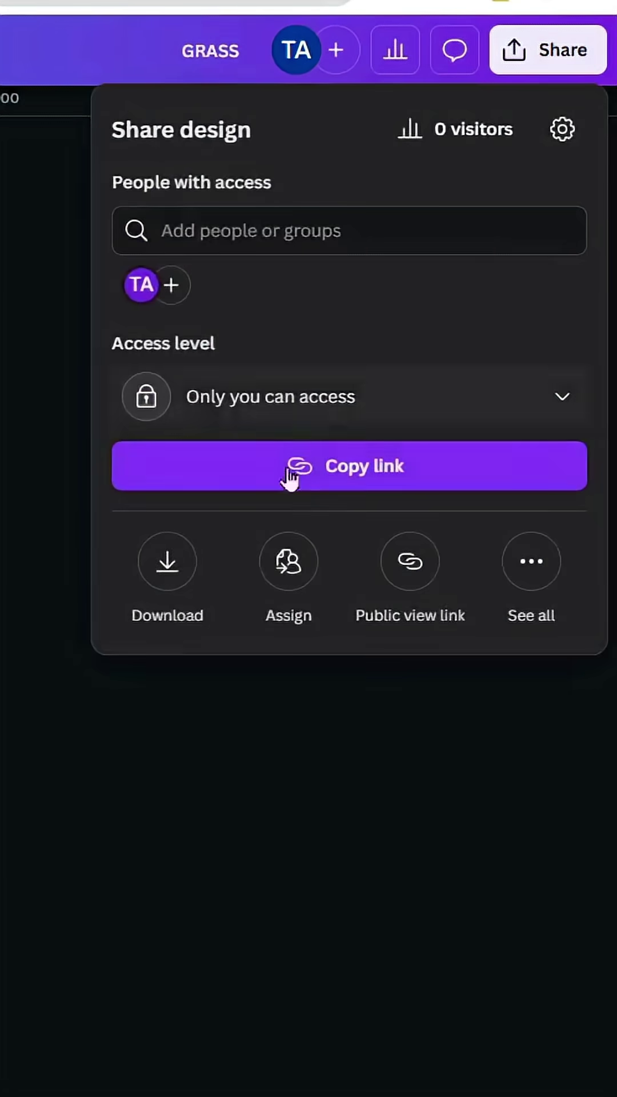
click(166, 561)
click(368, 607)
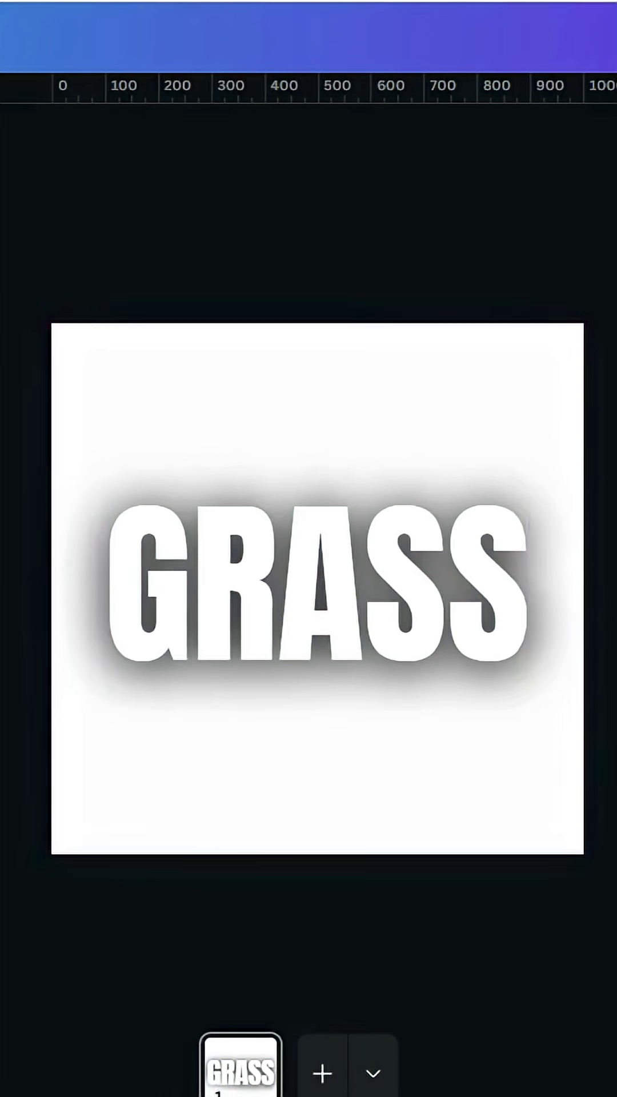
drag(9, 383, 511, 775)
click(394, 432)
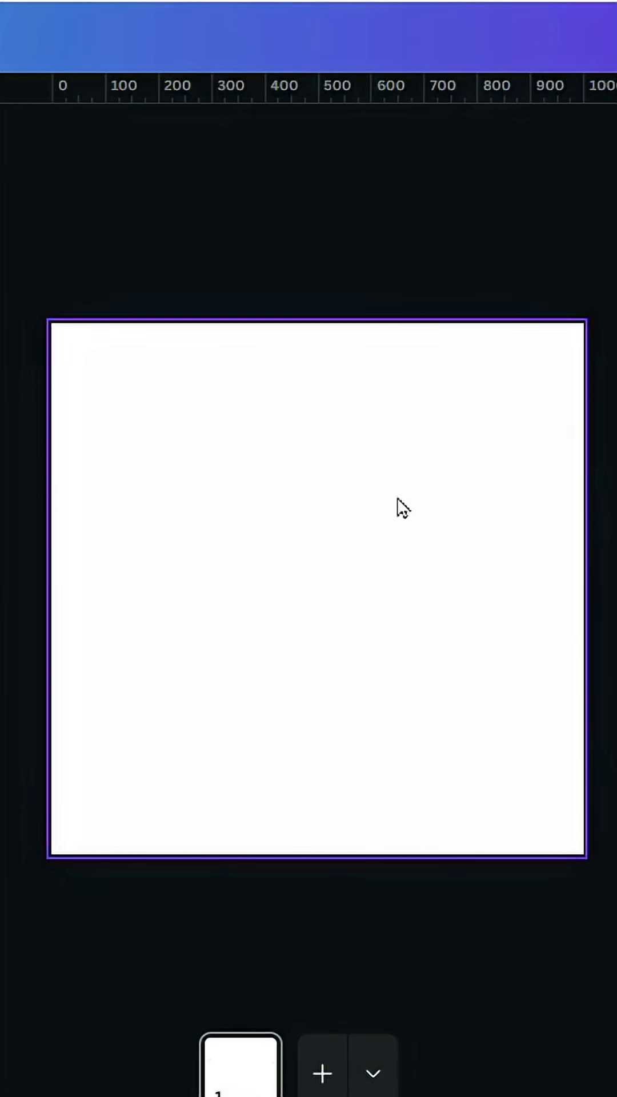
Place the downloaded GRASS (5).png on the page and search the apps for 'Blend Image'.
click(403, 507)
drag(600, 368, 290, 530)
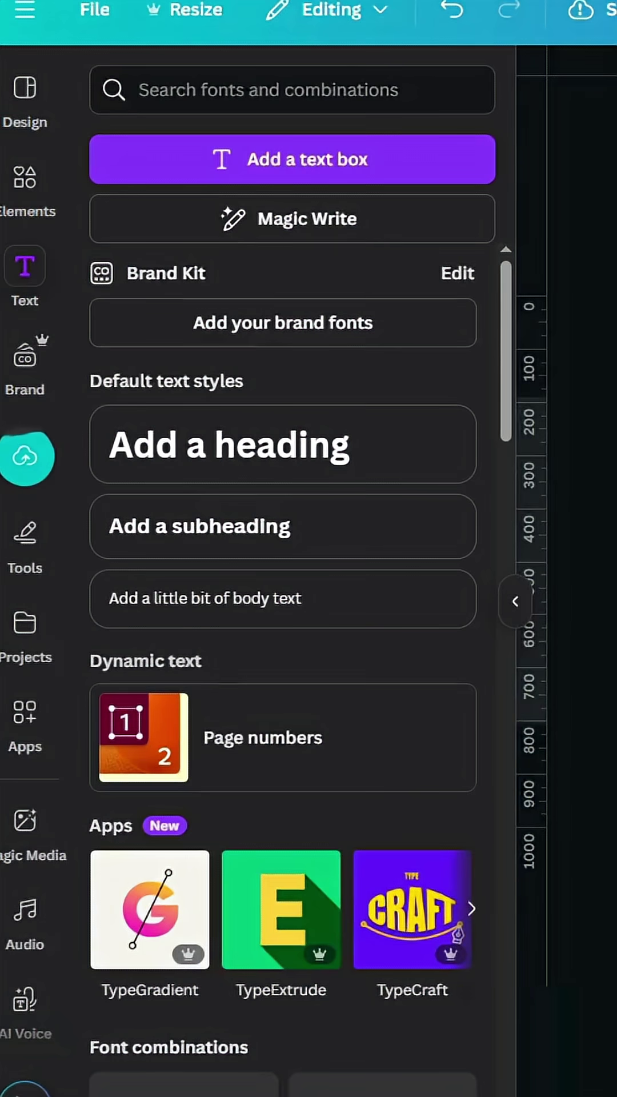
click(19, 721)
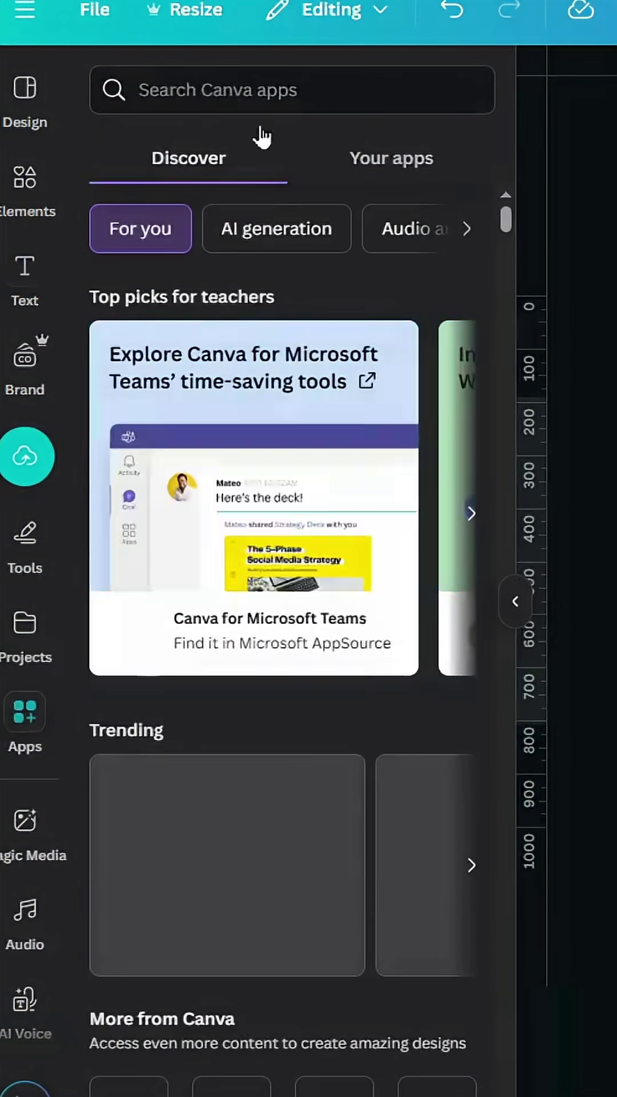
click(249, 90)
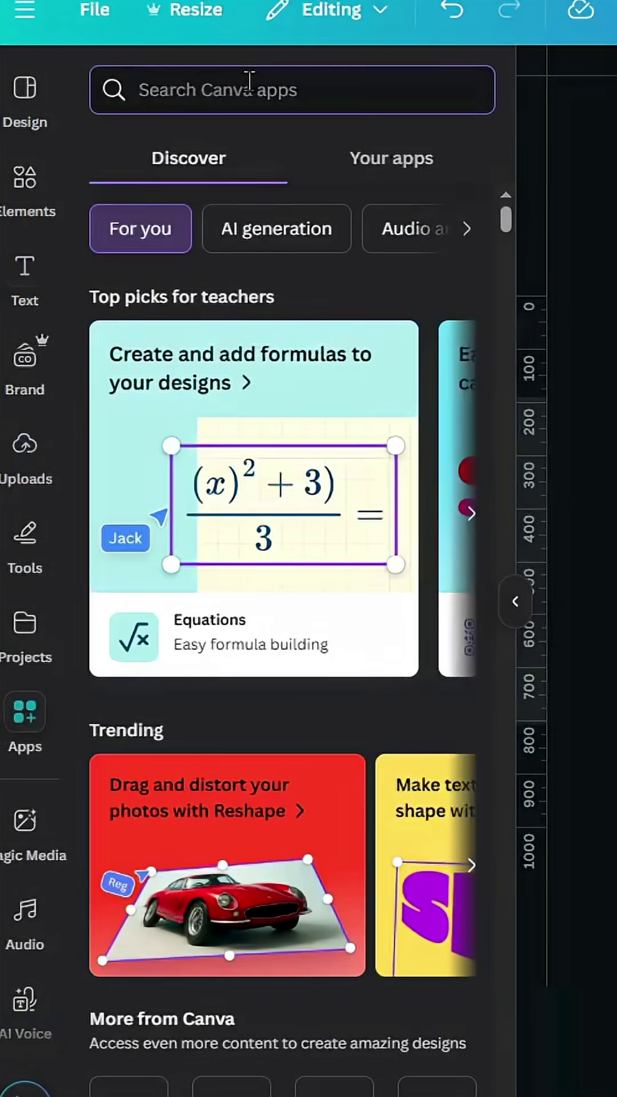
text(IMA)
key(ctrl+a)
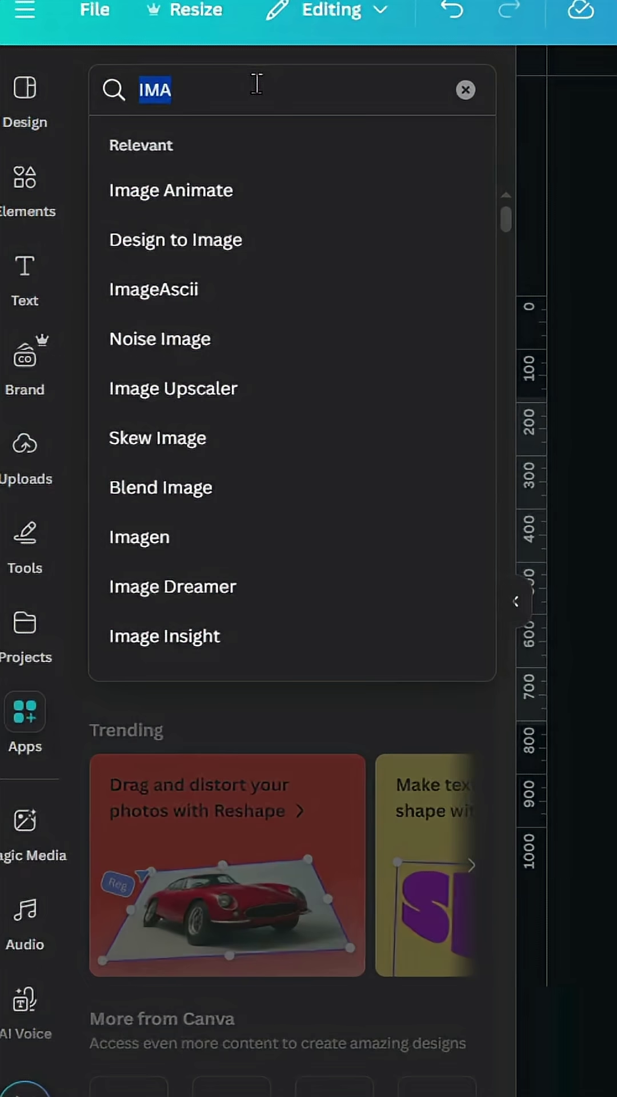
text(BL)
text(D)
key(Return)
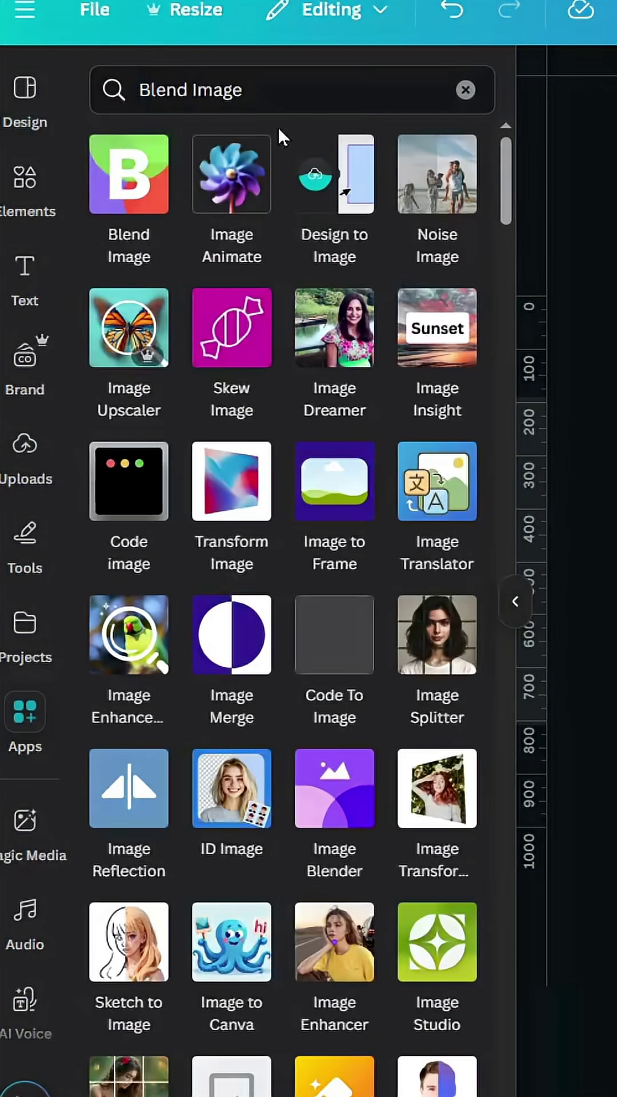
In Blend Image, set the grass photo as top layer and GRASS as bottom layer.
click(120, 182)
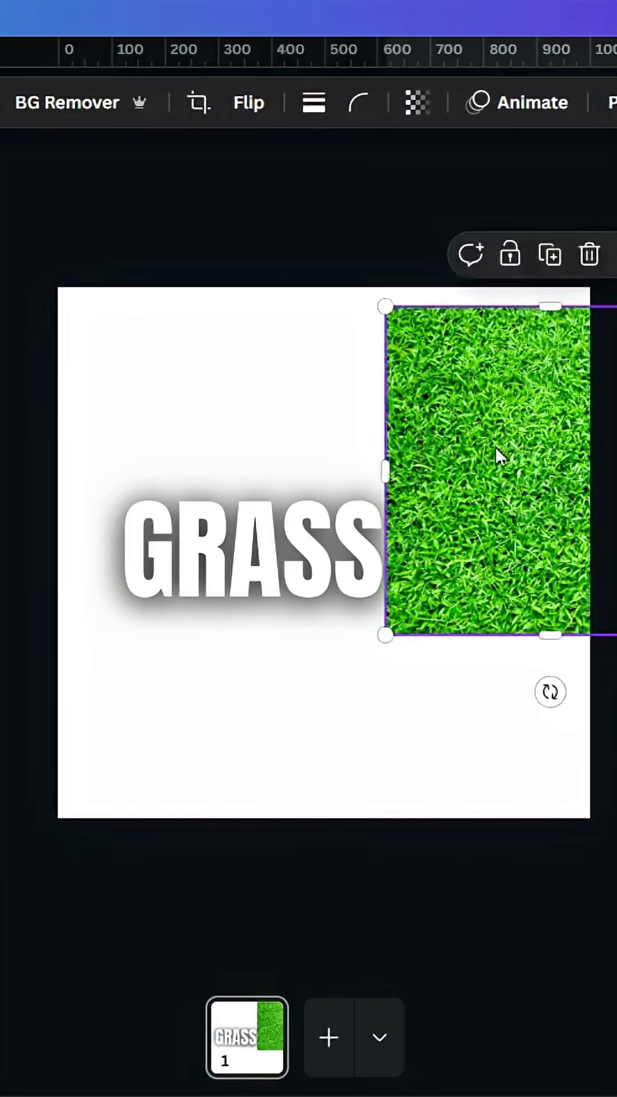
drag(495, 446, 489, 403)
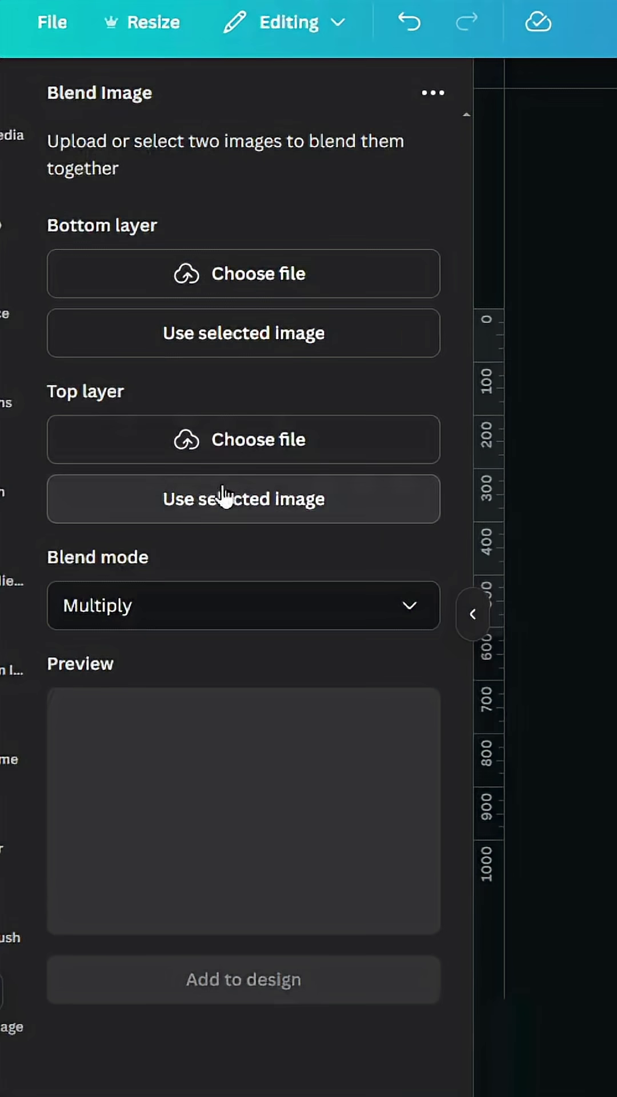
click(244, 499)
click(199, 546)
drag(199, 546, 168, 444)
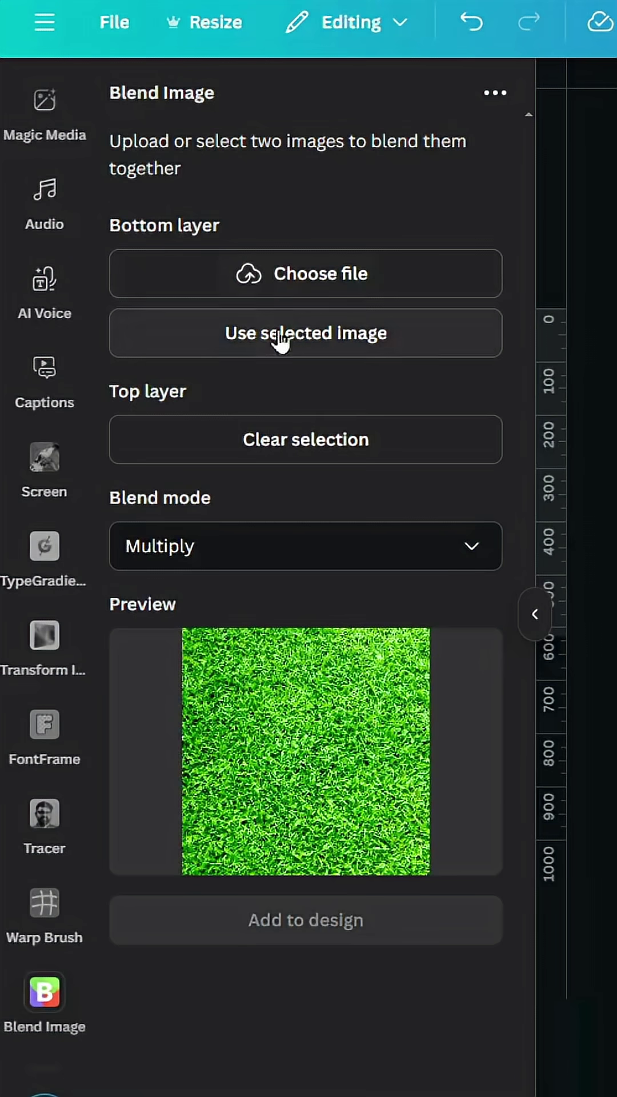
click(277, 330)
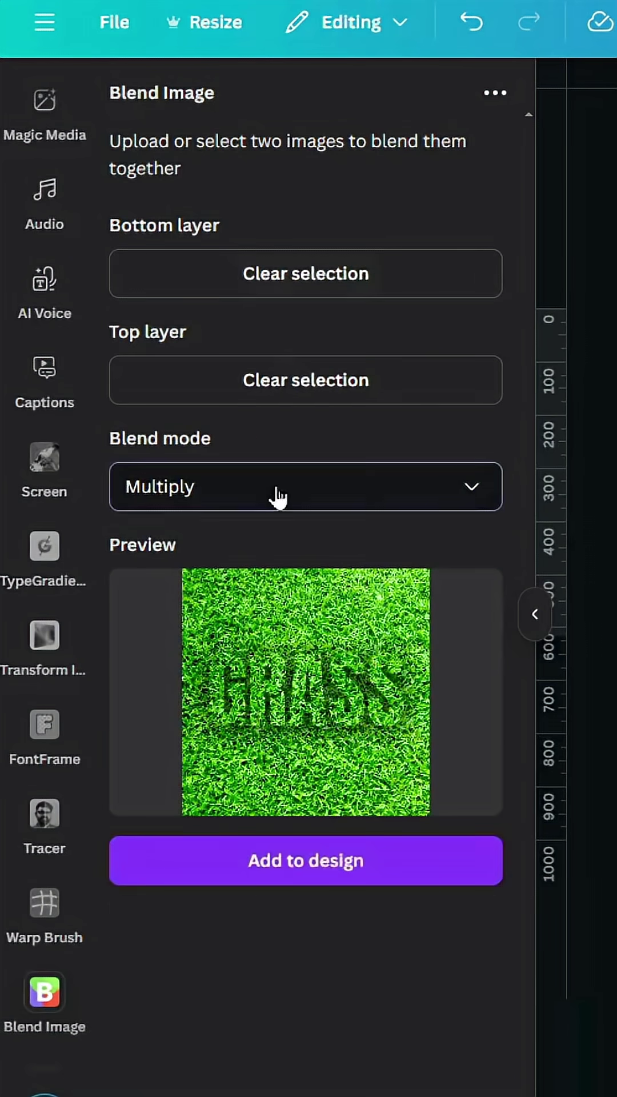
Keep Multiply as the blend mode and add the blended image to the design.
click(274, 488)
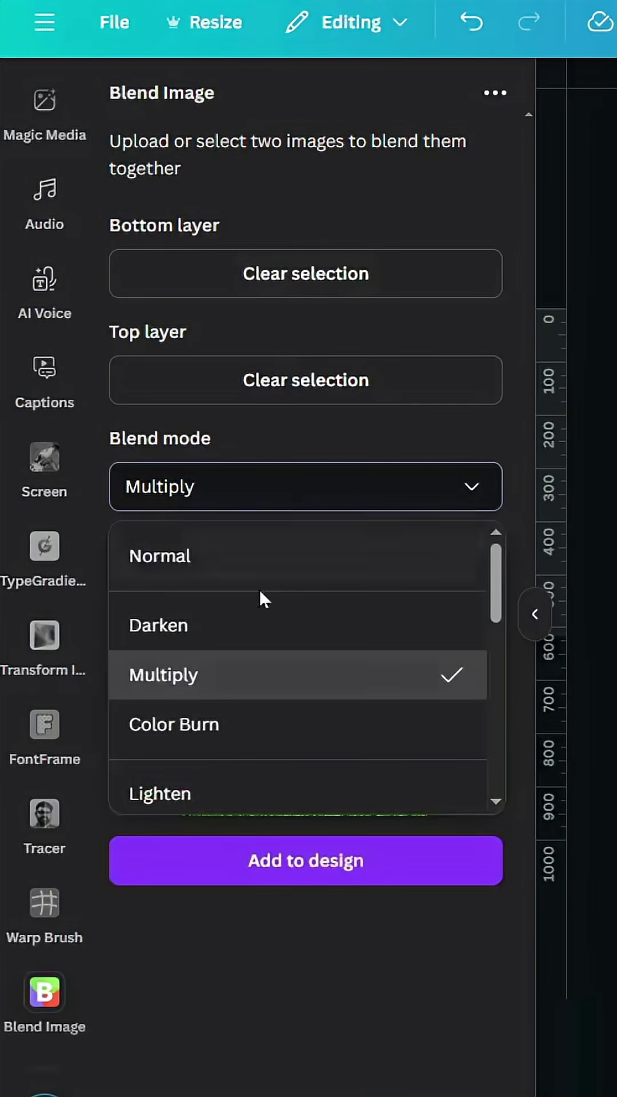
click(325, 683)
click(330, 867)
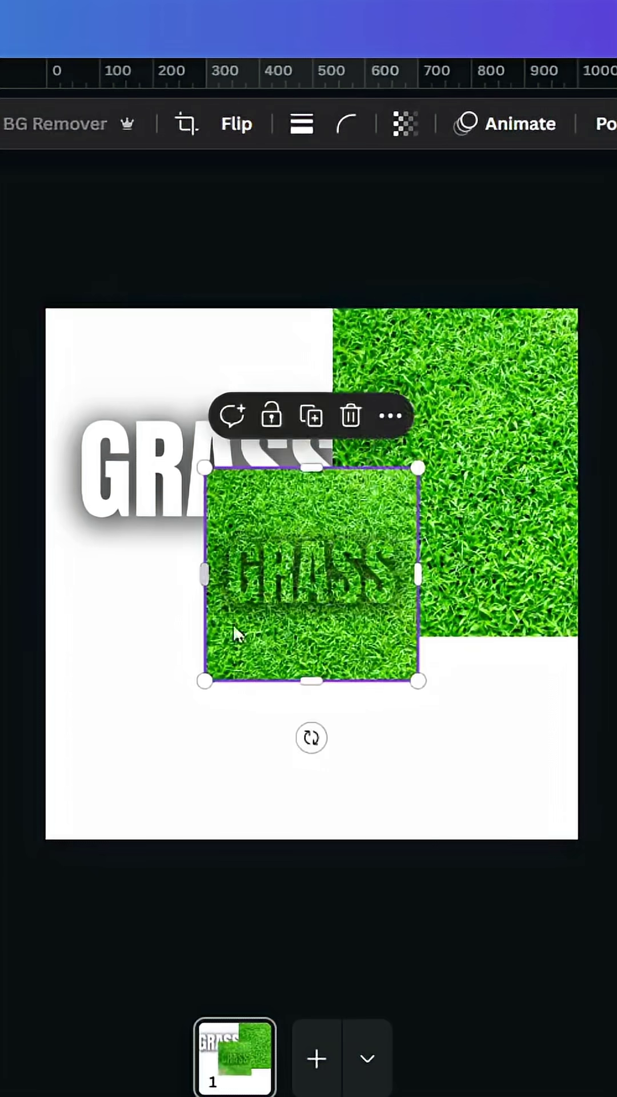
Drag the blended grass-and-GRASS image toward the page's top-left corner.
mouse_move(237, 637)
mouse_down()
mouse_move(238, 500)
mouse_move(578, 840)
mouse_up()
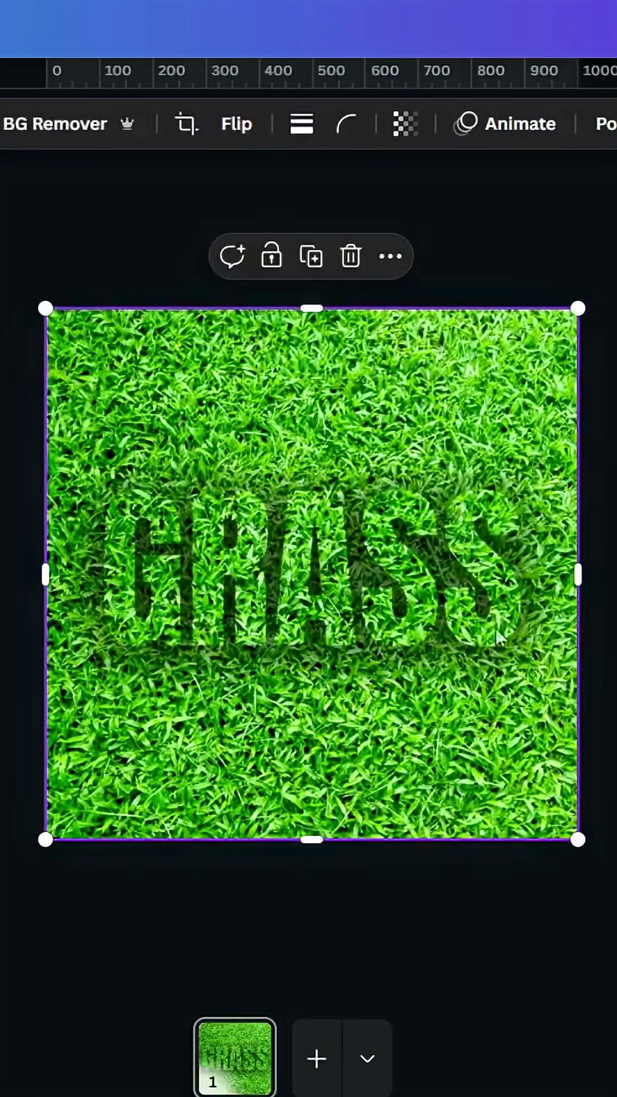